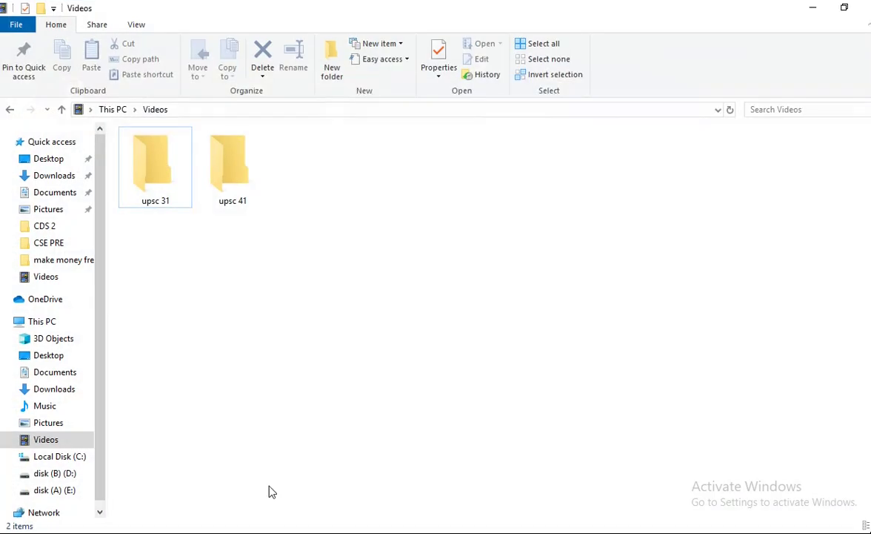
Step: Open Computer Management for This PC from the desktop and maximize its window
{"action": "left_click", "coordinate": [70, 323]}
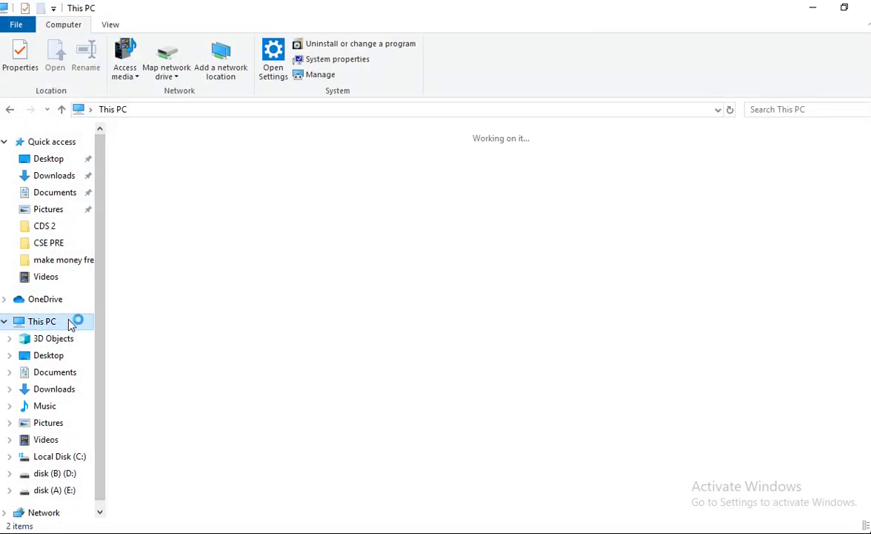
{"action": "right_click", "coordinate": [71, 323]}
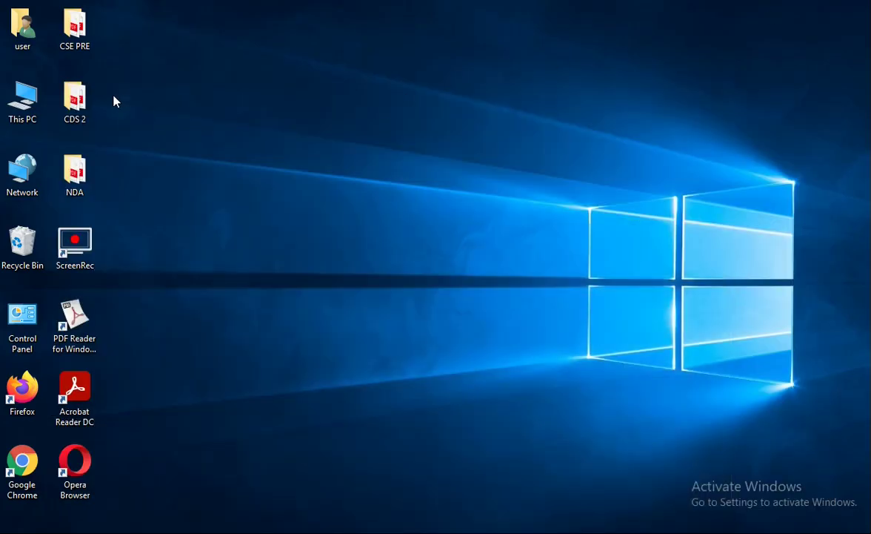
{"action": "right_click", "coordinate": [34, 102]}
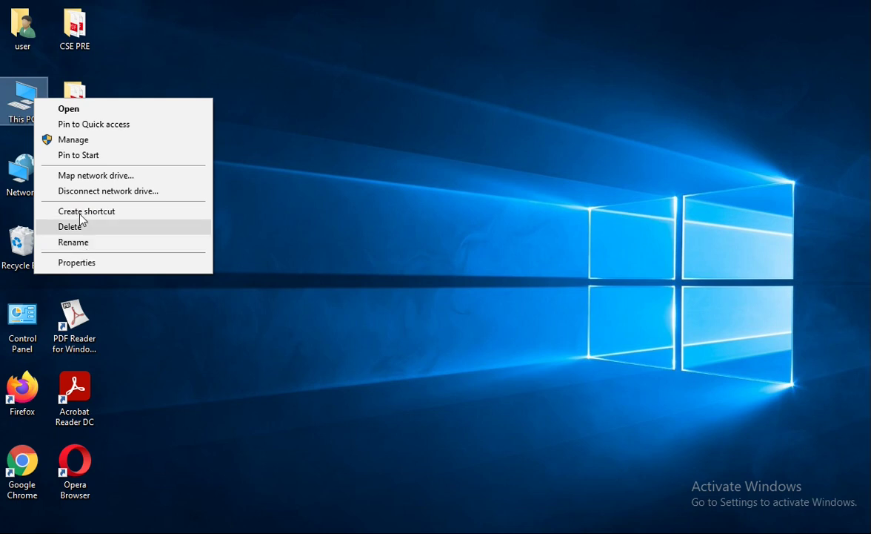
{"action": "left_click", "coordinate": [92, 145]}
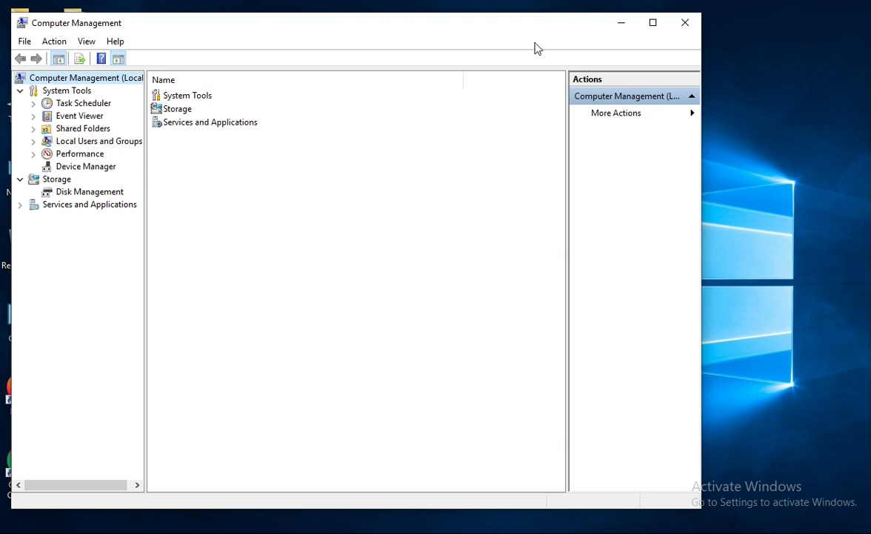
{"action": "left_click", "coordinate": [651, 24]}
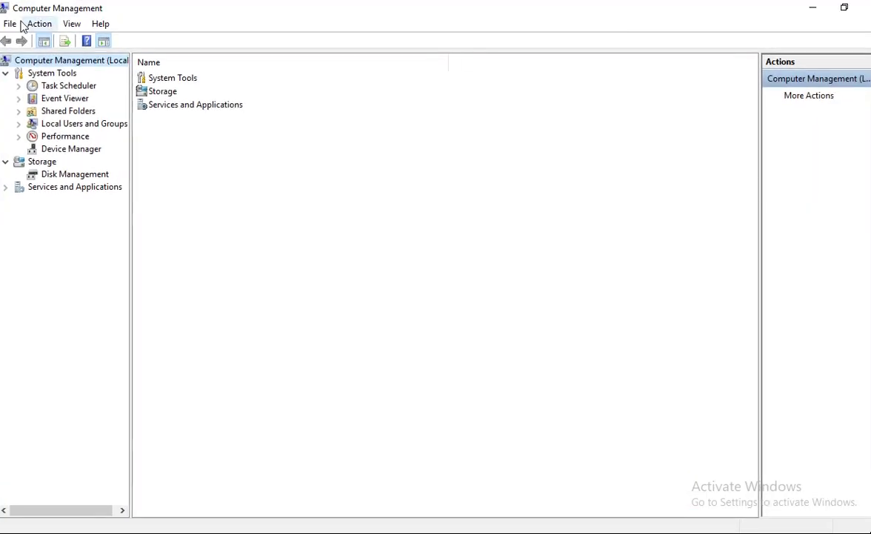
Step: Open the Services list under Services and Applications
{"action": "left_click", "coordinate": [205, 105]}
{"action": "double_click", "coordinate": [205, 104]}
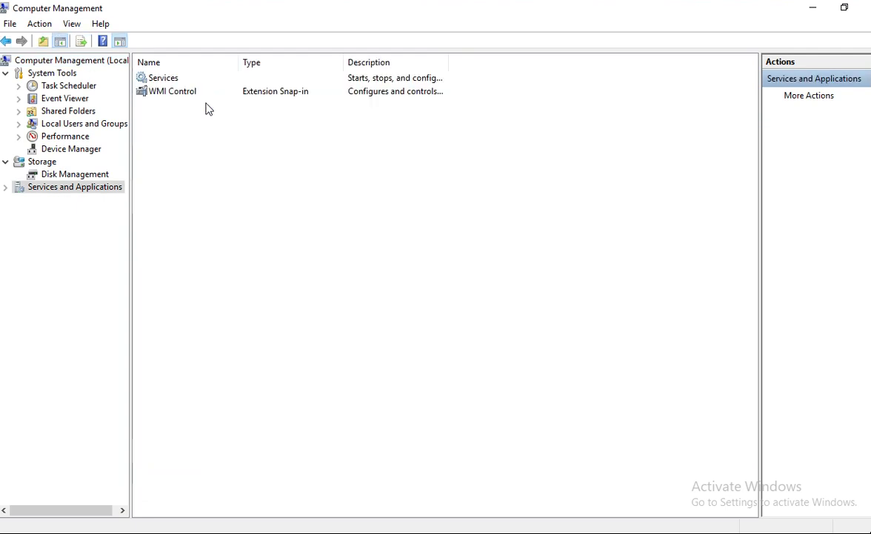
{"action": "double_click", "coordinate": [166, 79]}
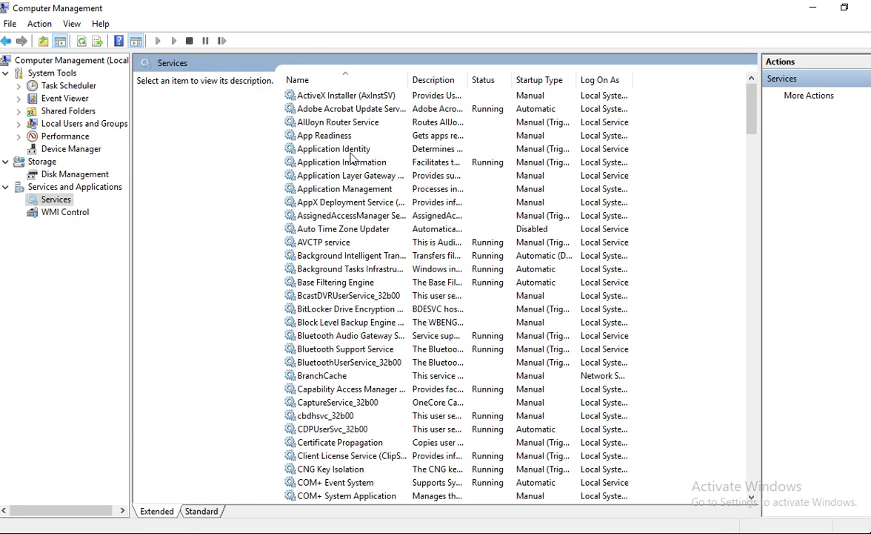
Step: Set the Windows Update service's startup type to Manual and save the change
{"action": "scroll", "coordinate": [353, 156], "scroll_direction": "down", "scroll_amount": 9}
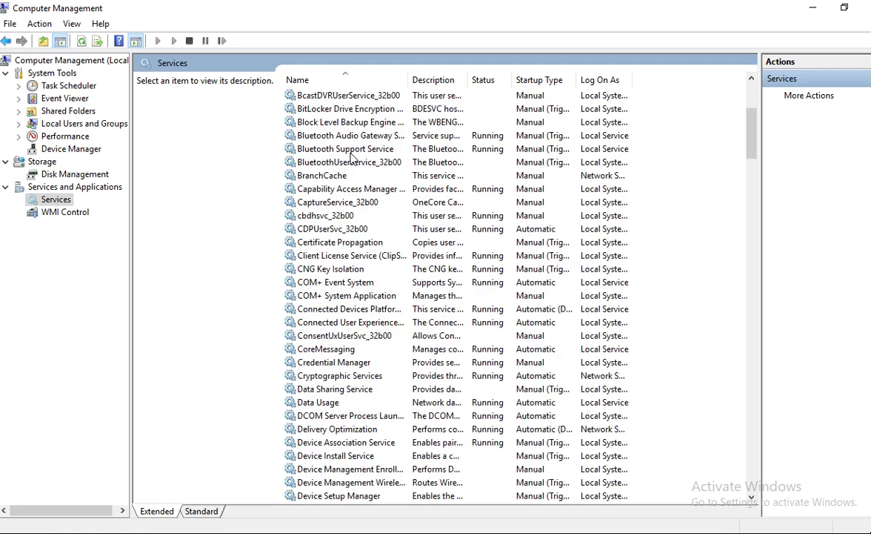
{"action": "scroll", "coordinate": [353, 156], "scroll_direction": "down", "scroll_amount": 20}
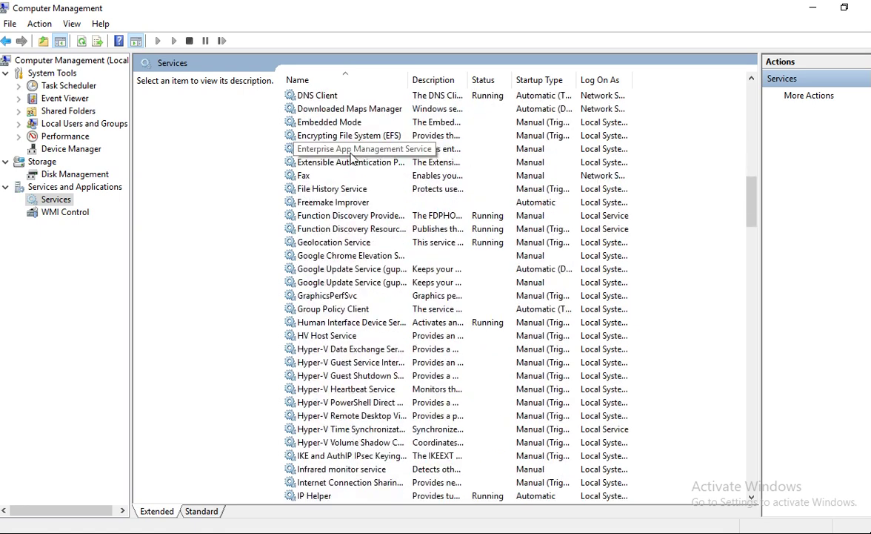
{"action": "scroll", "coordinate": [353, 156], "scroll_direction": "down", "scroll_amount": 12}
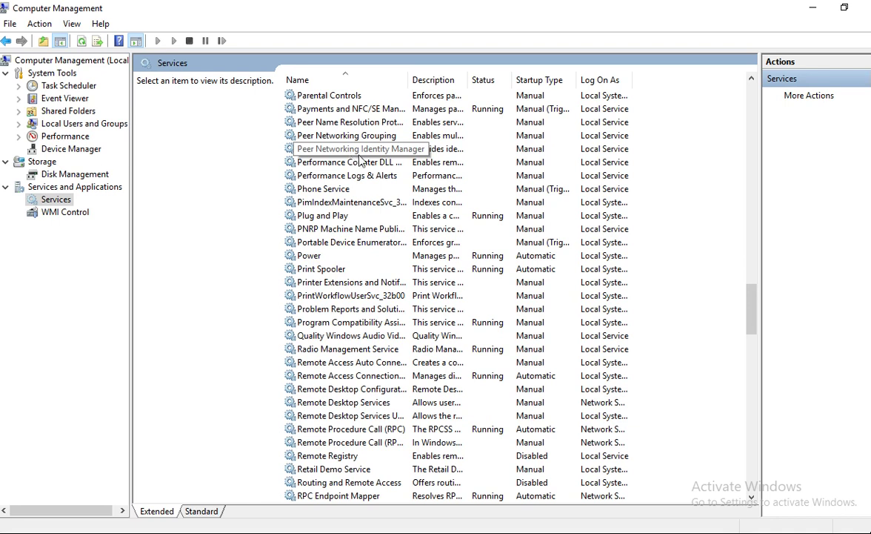
{"action": "scroll", "coordinate": [351, 155], "scroll_direction": "down", "scroll_amount": 20}
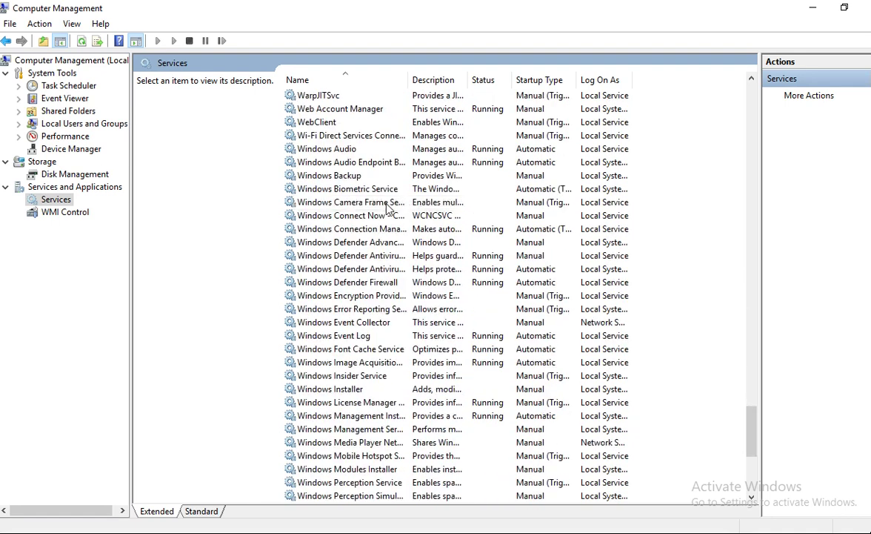
{"action": "scroll", "coordinate": [386, 208], "scroll_direction": "down", "scroll_amount": 7}
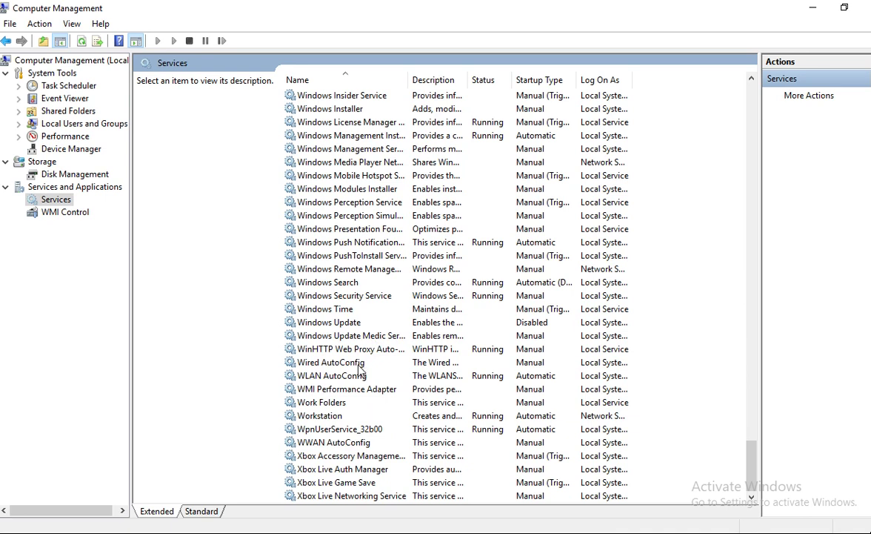
{"action": "left_click", "coordinate": [318, 324]}
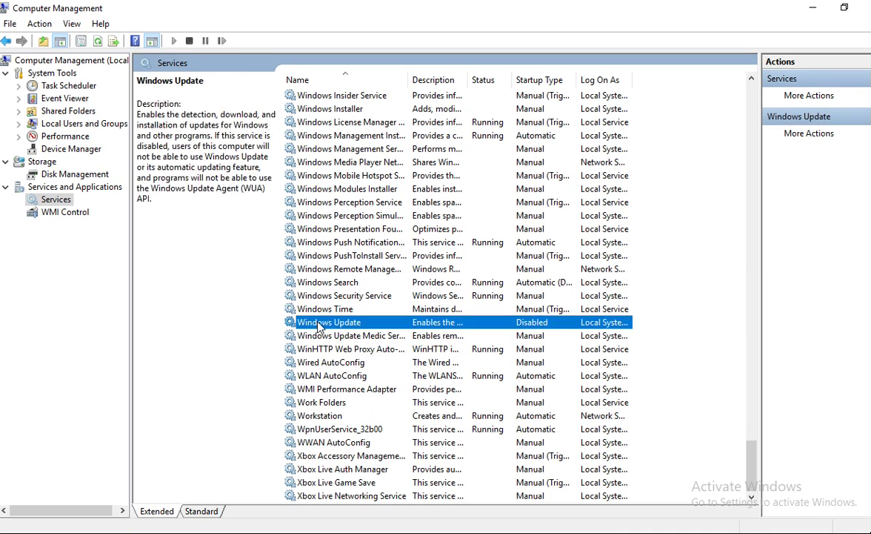
{"action": "double_click", "coordinate": [319, 323]}
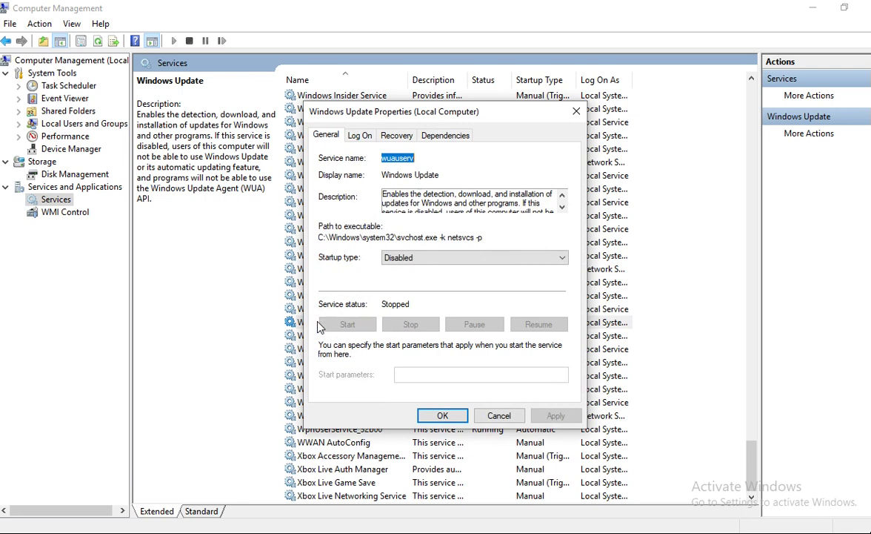
{"action": "left_click", "coordinate": [493, 259]}
{"action": "left_click", "coordinate": [481, 290]}
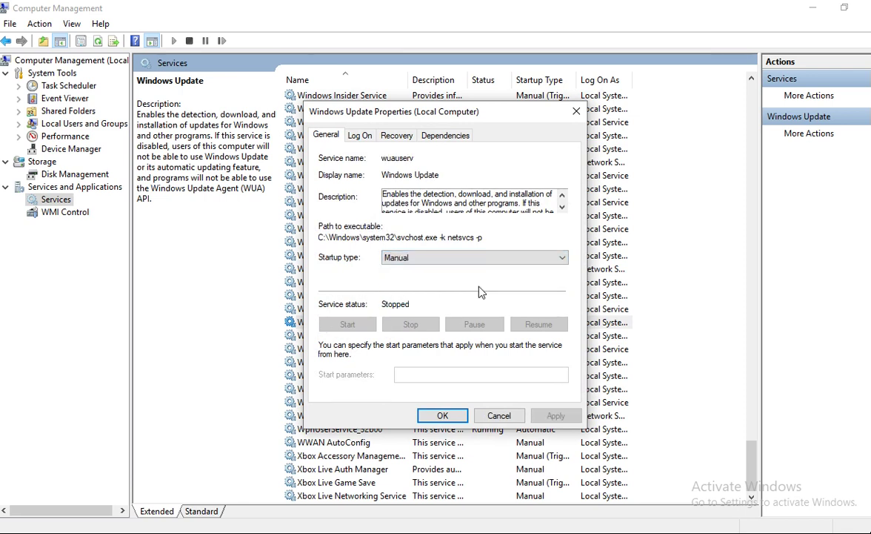
{"action": "left_click", "coordinate": [443, 417]}
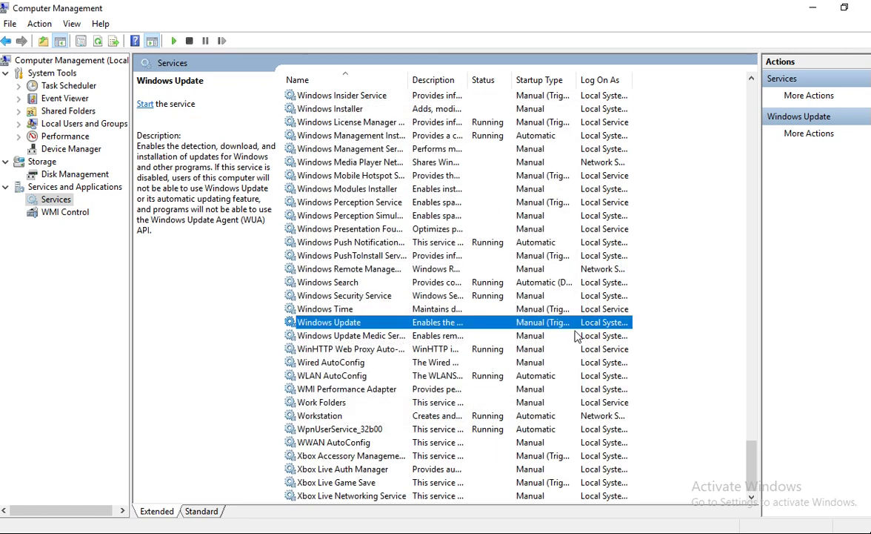
Step: Set the Windows Update service's startup type to Disabled, start the service, and apply the changes before closing Computer Management
{"action": "double_click", "coordinate": [473, 328]}
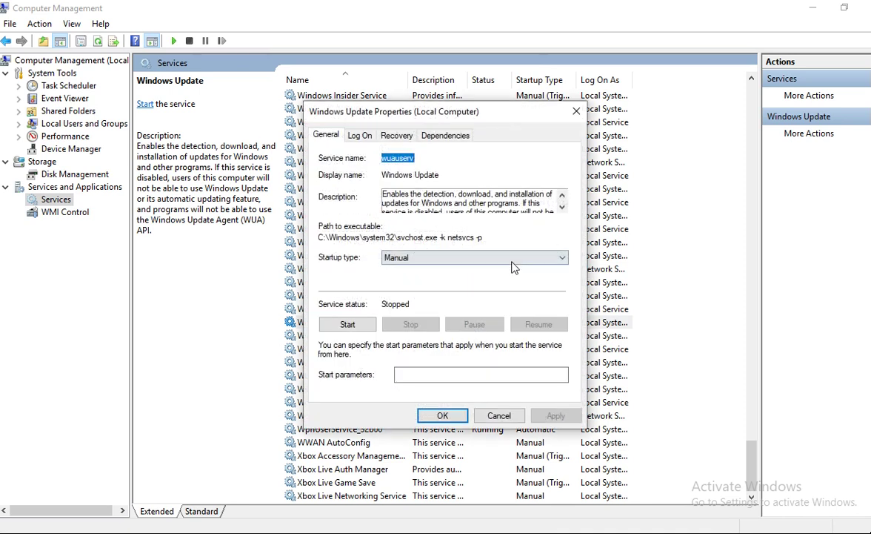
{"action": "left_click", "coordinate": [475, 257]}
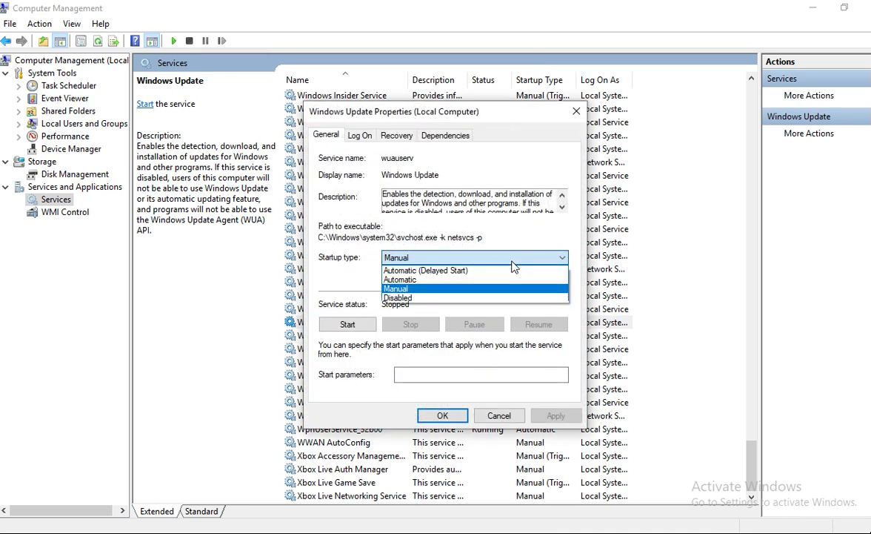
{"action": "left_click", "coordinate": [473, 299]}
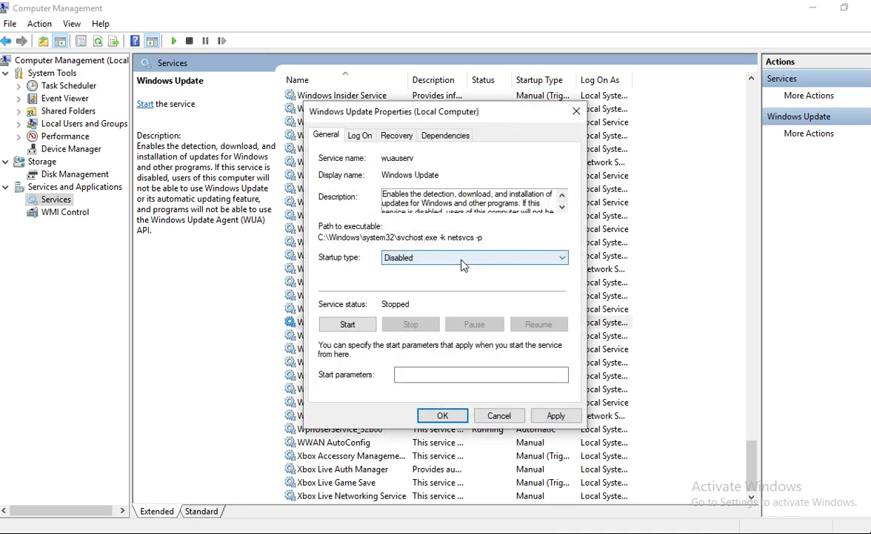
{"action": "left_click", "coordinate": [365, 327]}
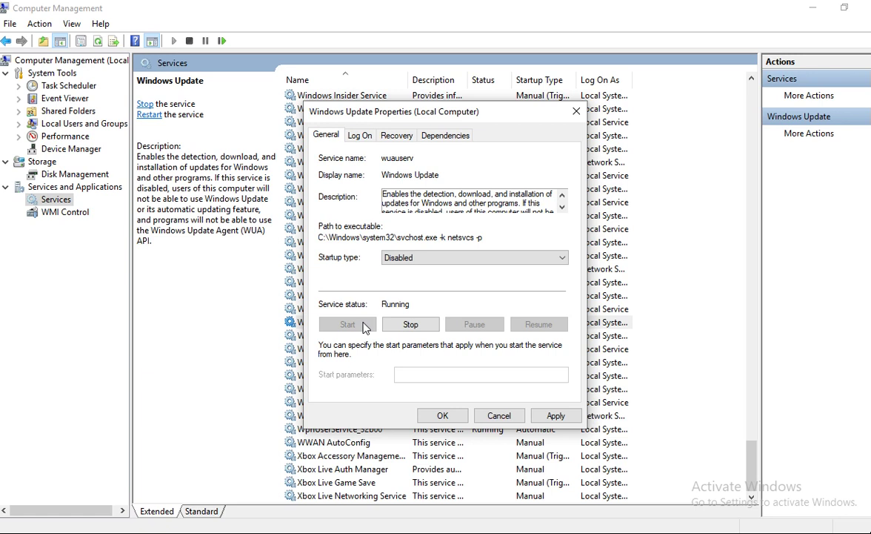
{"action": "left_click", "coordinate": [557, 416]}
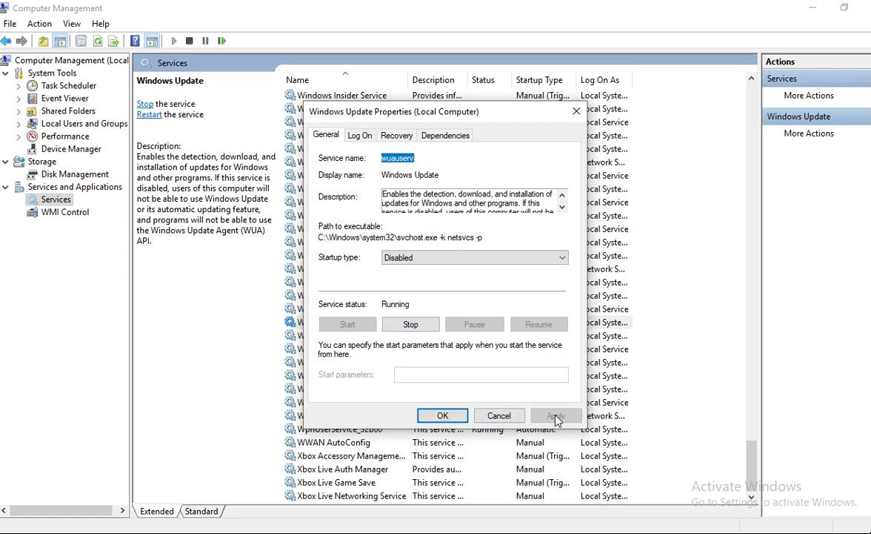
{"action": "left_click", "coordinate": [444, 417]}
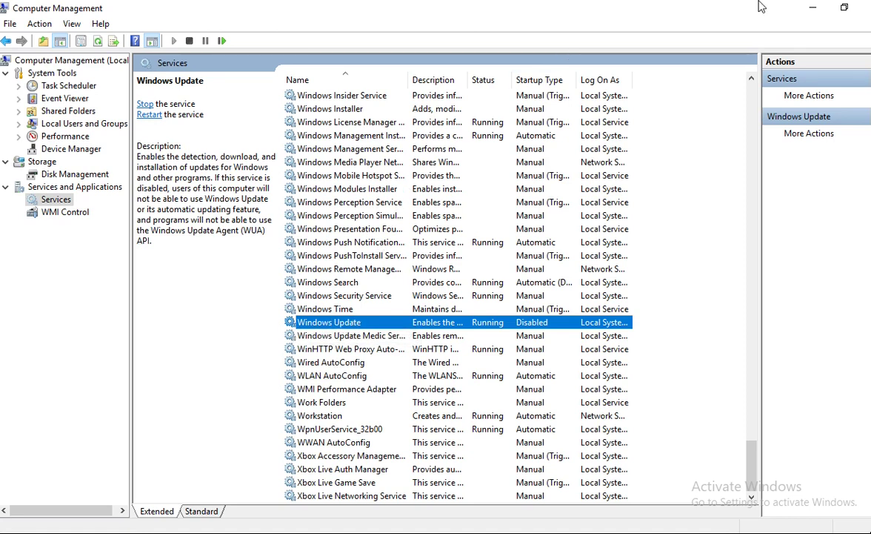
{"action": "left_click", "coordinate": [864, 8]}
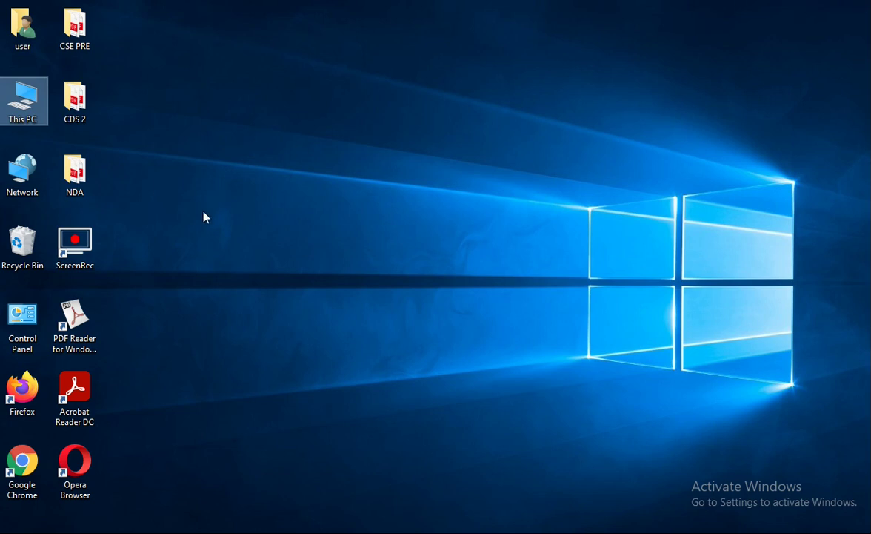
{"action": "left_click", "coordinate": [169, 249]}
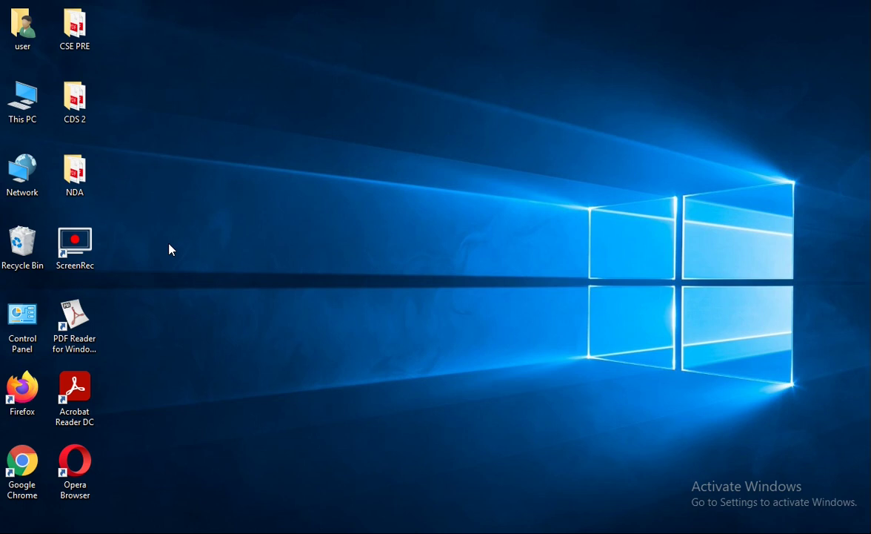
Step: Permanently delete all items in the Recycle Bin and minimize its window
{"action": "double_click", "coordinate": [23, 245]}
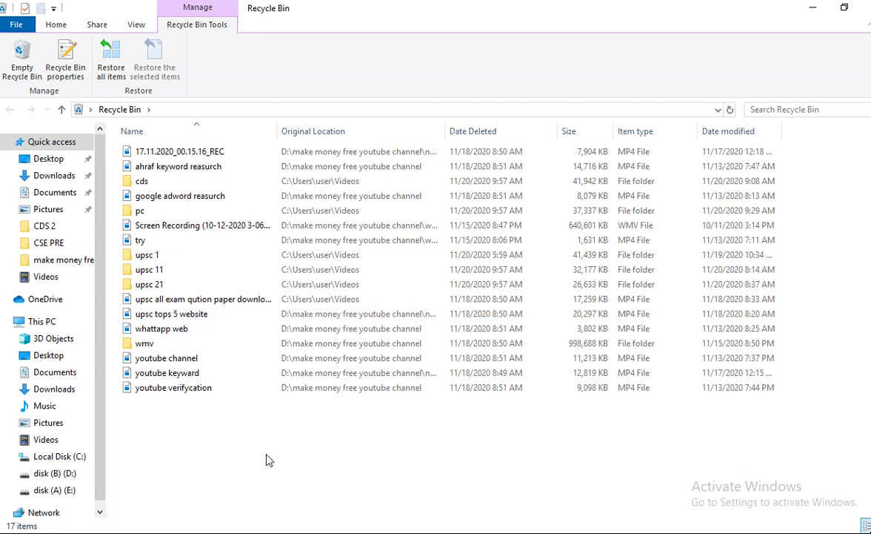
{"action": "key", "text": "ctrl+a"}
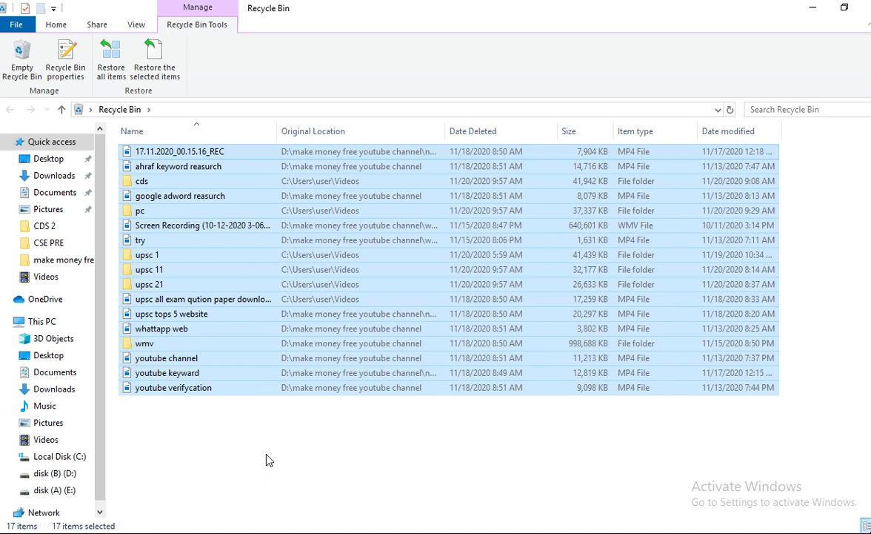
{"action": "key", "text": "Delete"}
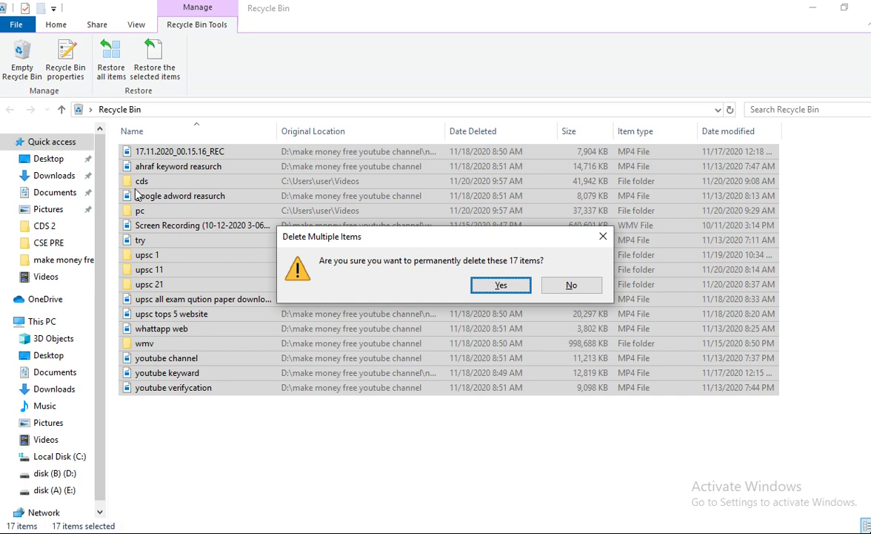
{"action": "left_click", "coordinate": [501, 286]}
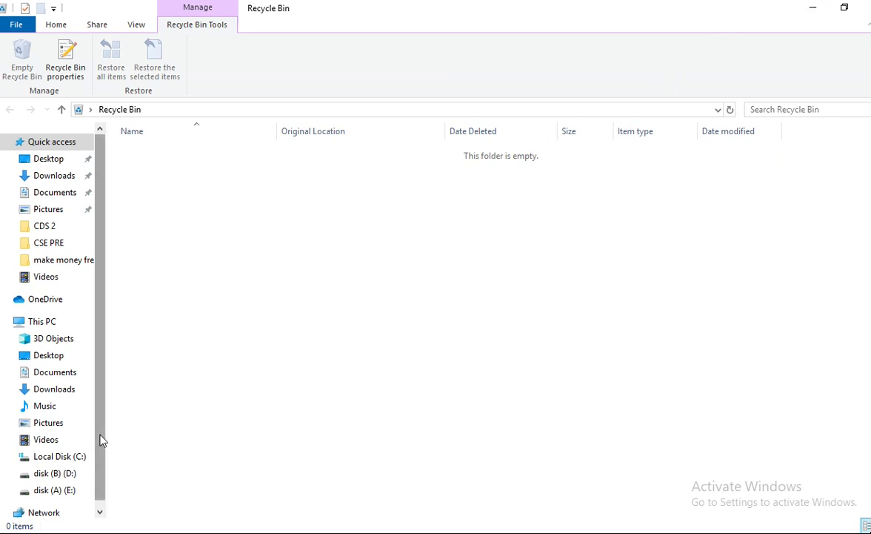
{"action": "scroll", "coordinate": [103, 448], "scroll_direction": "down", "scroll_amount": 1}
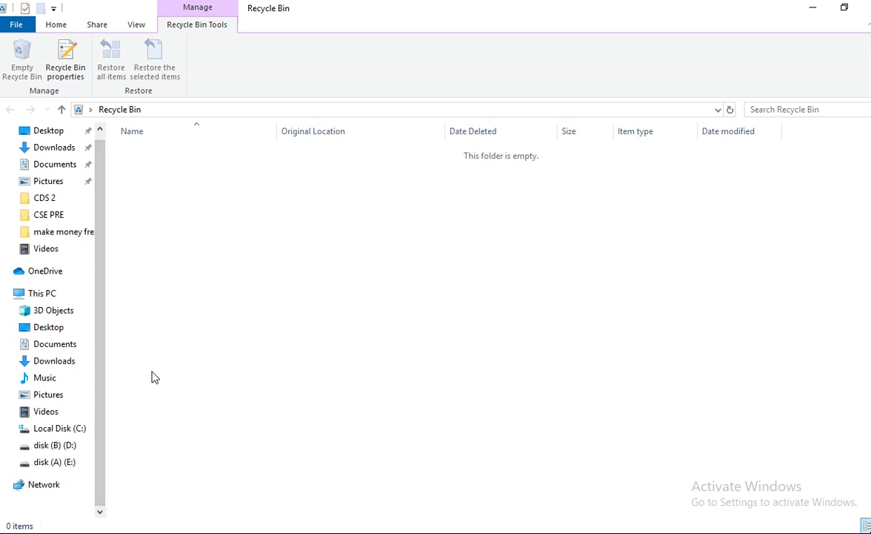
{"action": "left_click", "coordinate": [811, 8]}
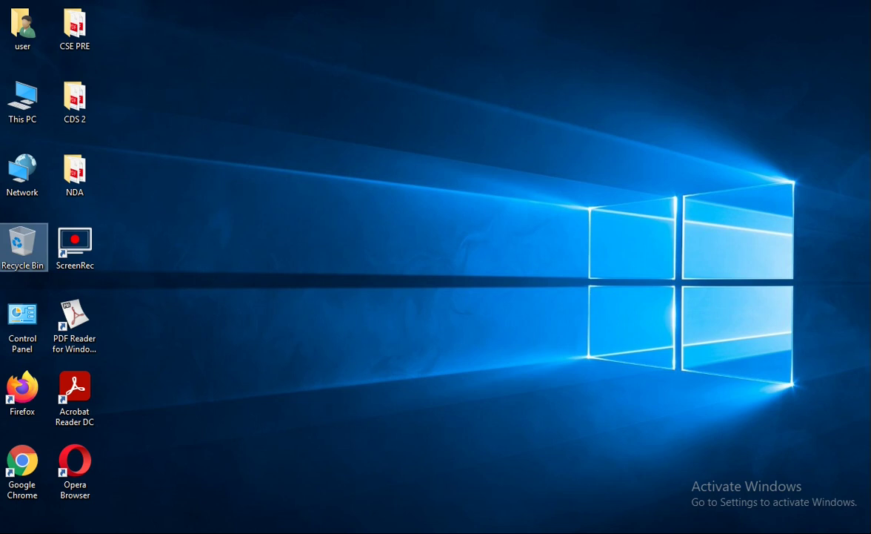
Step: Open the Windows Temp folder by running "temp", grant permanent access to it, and look through its contents
{"action": "key", "text": "super"}
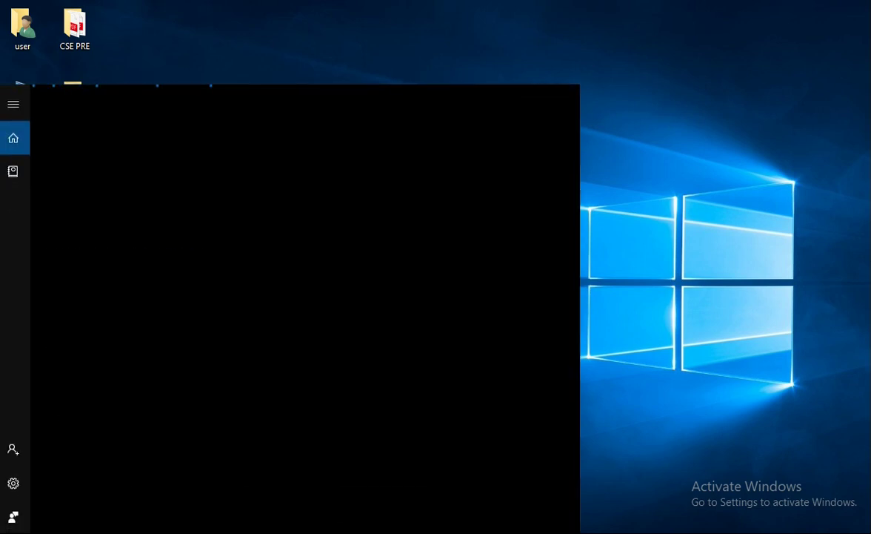
{"action": "type", "text": "run"}
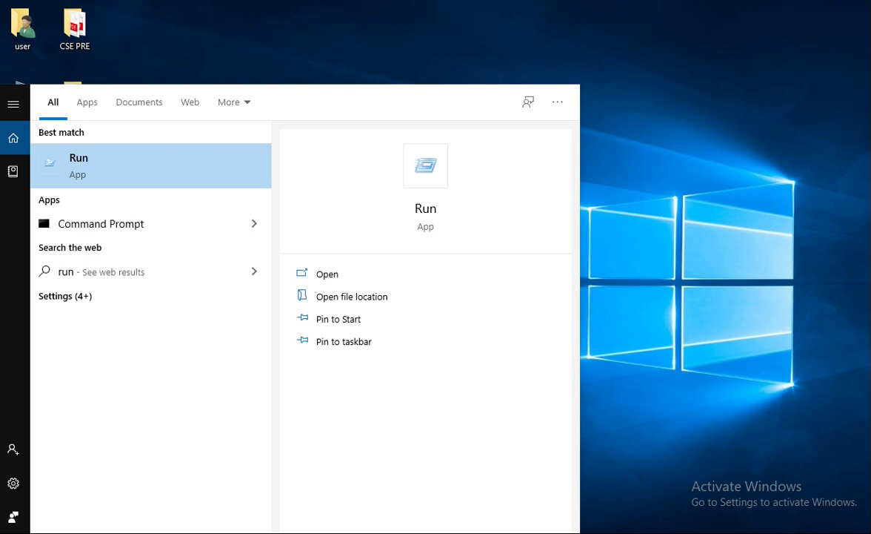
{"action": "key", "text": "Return"}
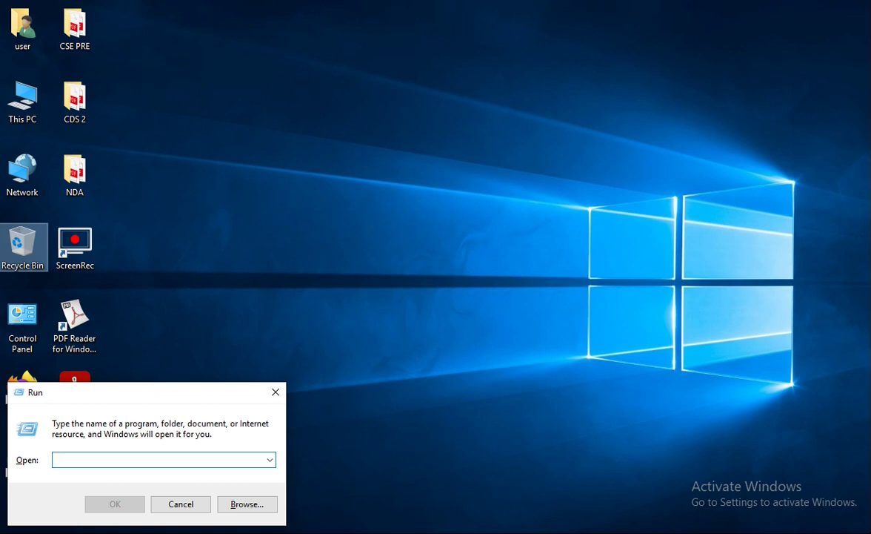
{"action": "type", "text": "te"}
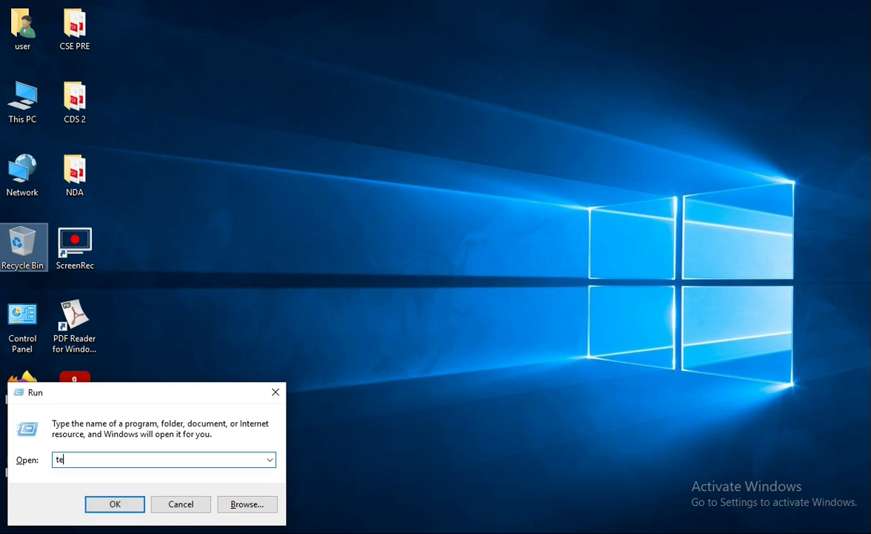
{"action": "type", "text": "mp"}
{"action": "key", "text": "Return"}
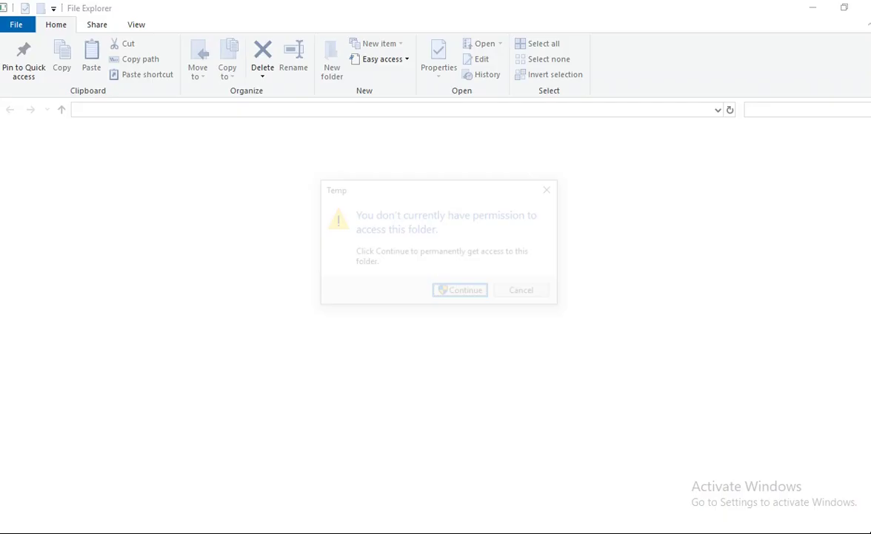
{"action": "left_click", "coordinate": [463, 292]}
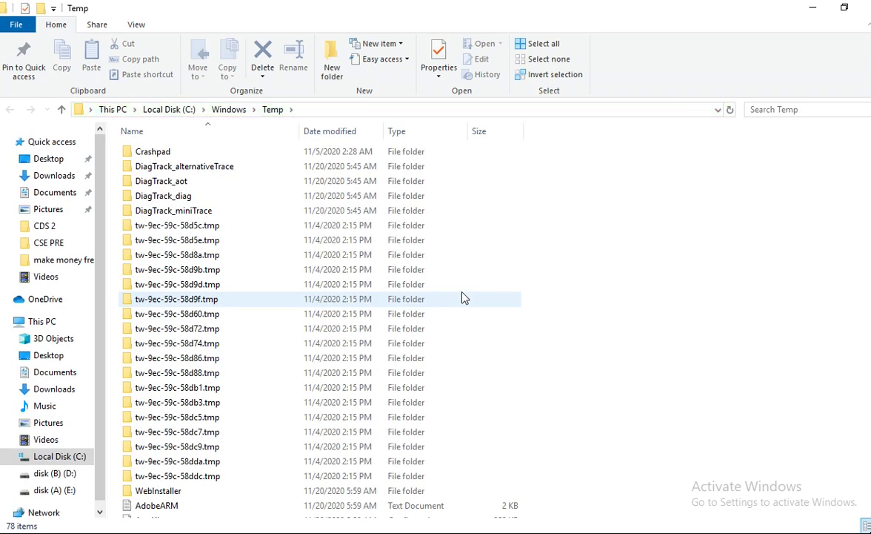
{"action": "scroll", "coordinate": [467, 299], "scroll_direction": "down", "scroll_amount": 18}
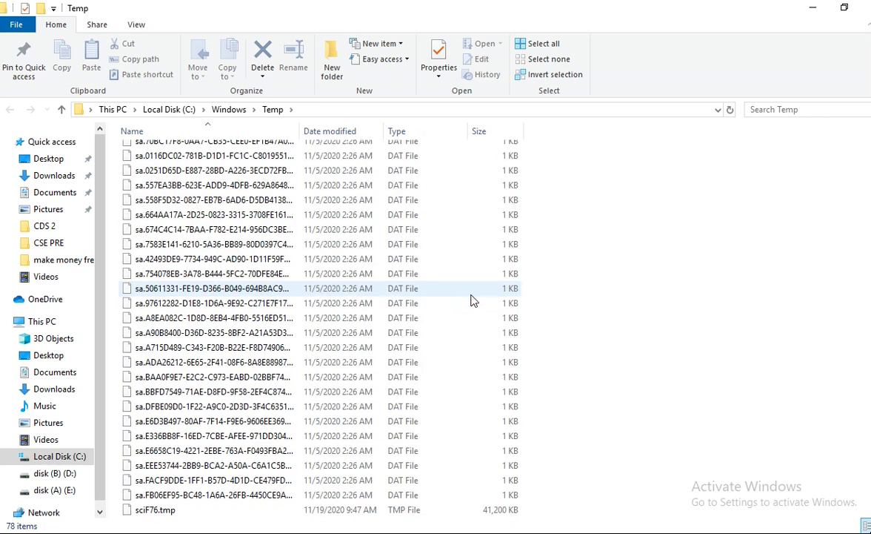
{"action": "scroll", "coordinate": [473, 301], "scroll_direction": "down", "scroll_amount": 1}
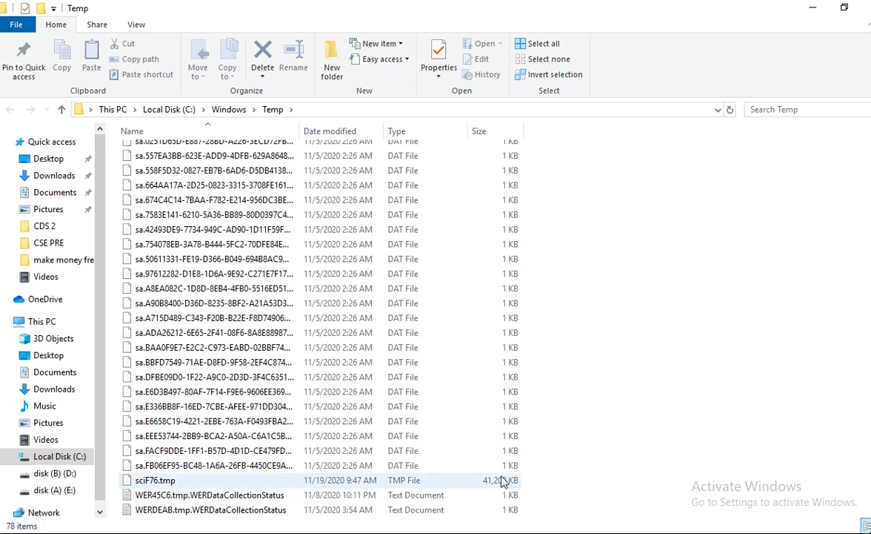
{"action": "scroll", "coordinate": [504, 445], "scroll_direction": "up", "scroll_amount": 17}
{"action": "scroll", "coordinate": [501, 445], "scroll_direction": "up", "scroll_amount": 7}
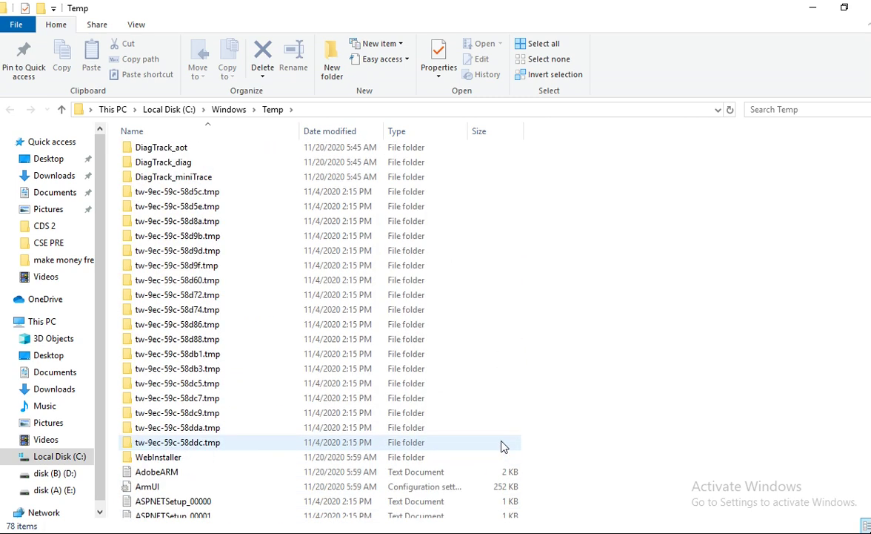